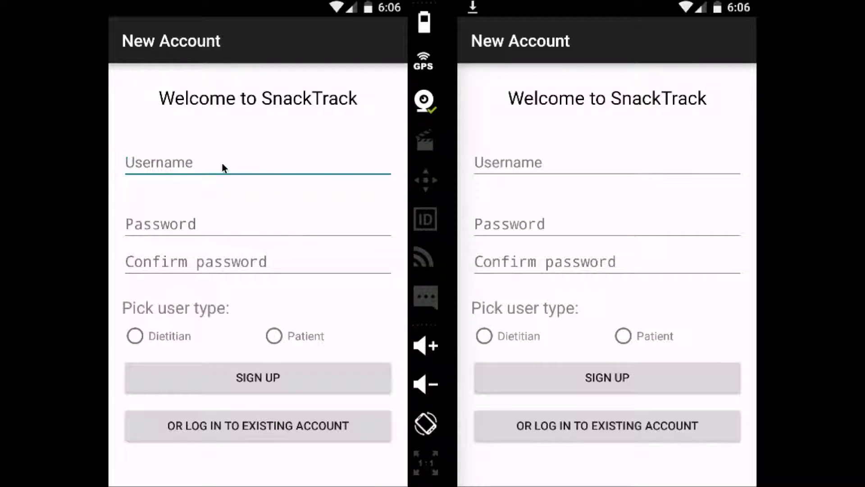
# Register a new Patient account with a username and matching password, then dismiss the welcome tip
pyautogui.click(217, 157)
pyautogui.write('w')
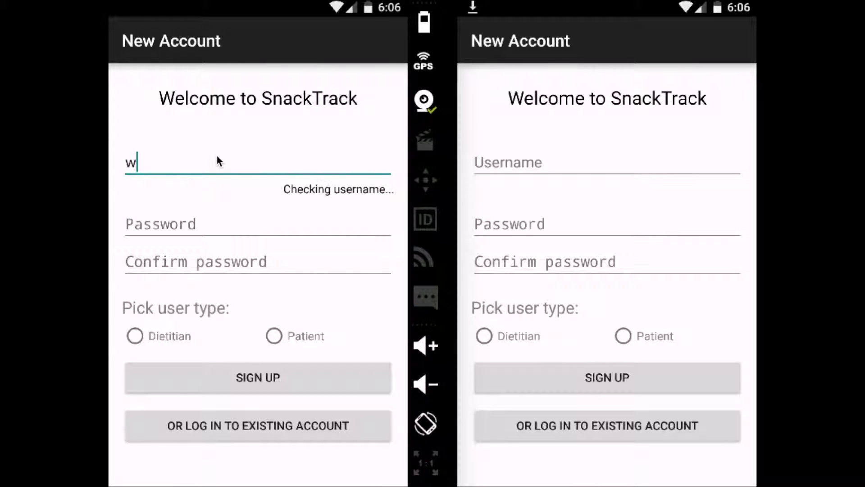
pyautogui.write('ill')
pyautogui.click(206, 224)
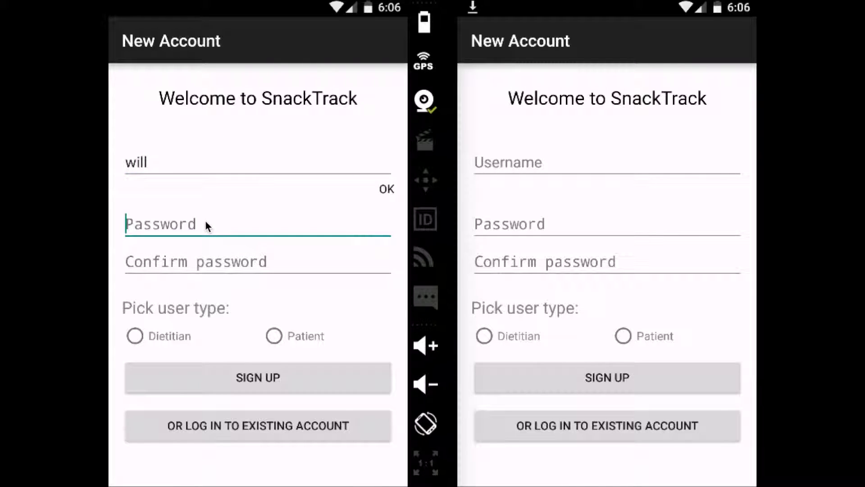
pyautogui.write('demo')
pyautogui.press('Tab')
pyautogui.write('demo')
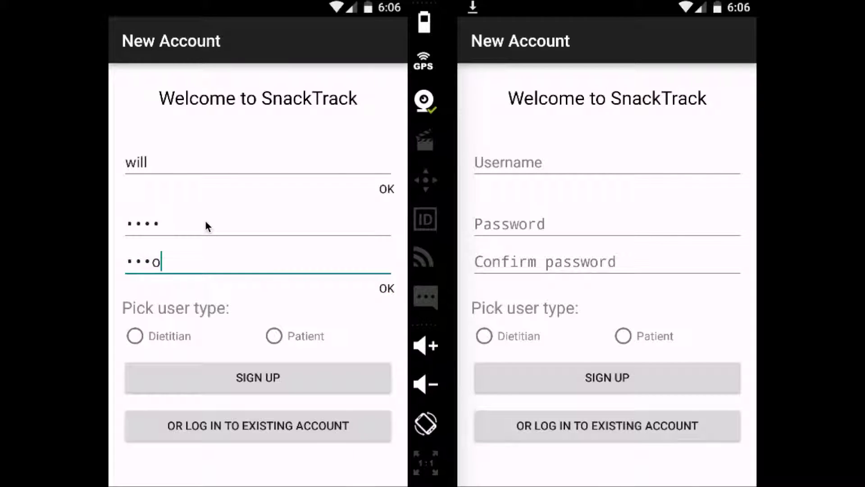
pyautogui.click(277, 338)
pyautogui.click(273, 374)
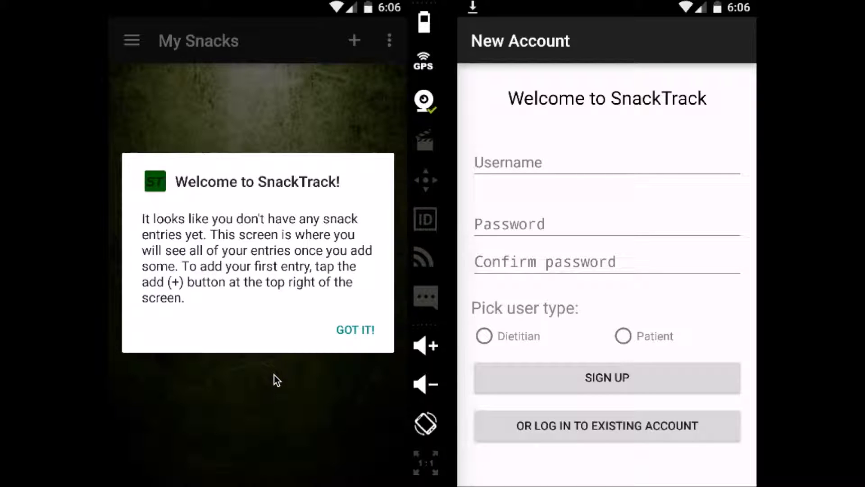
pyautogui.click(359, 338)
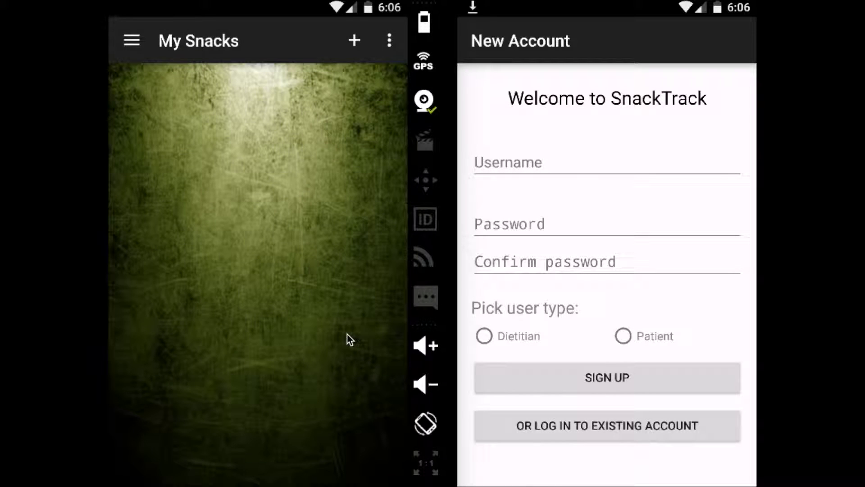
# Add a new snack entry with a freshly captured and accepted photo
pyautogui.click(355, 41)
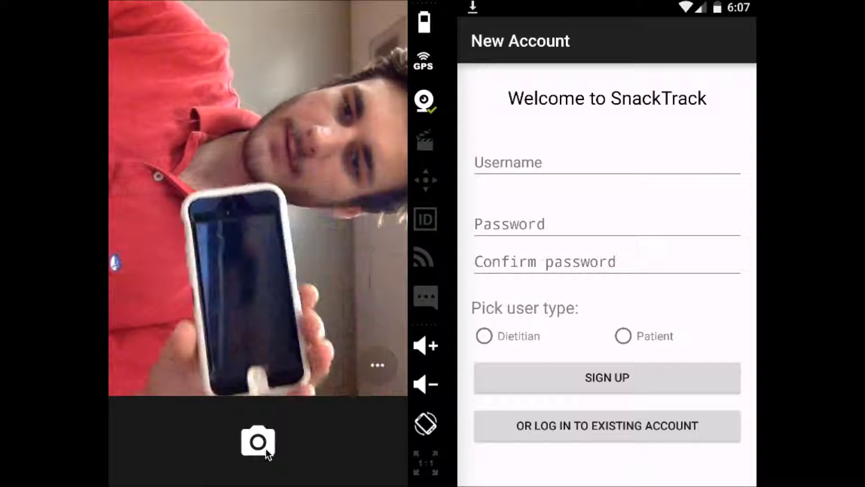
pyautogui.click(265, 449)
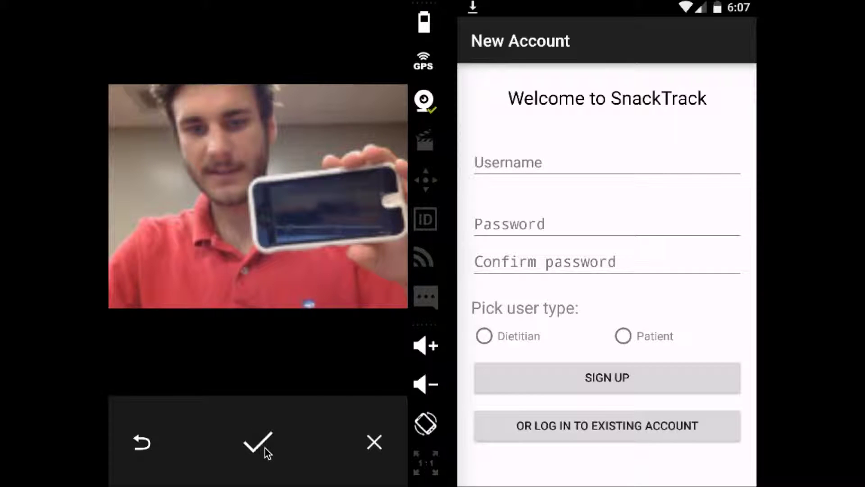
pyautogui.click(265, 448)
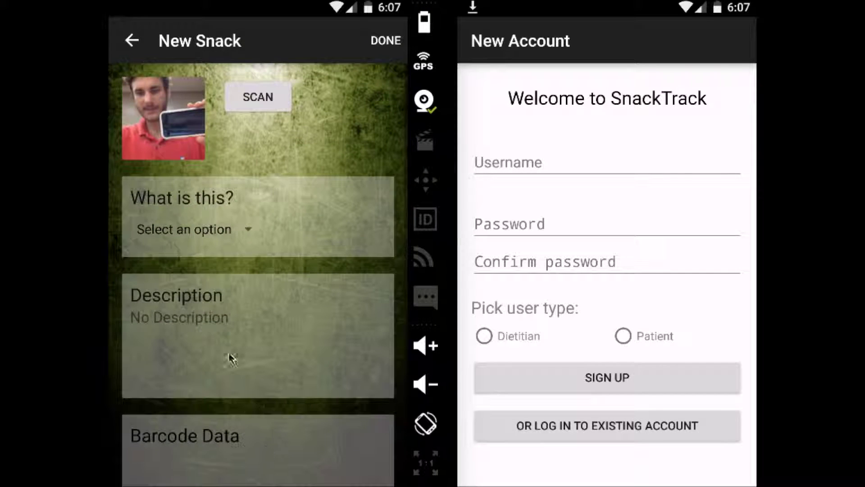
# Classify the entry as A snack, describe it 'Phone / White / 100 calories', and save it
pyautogui.click(209, 229)
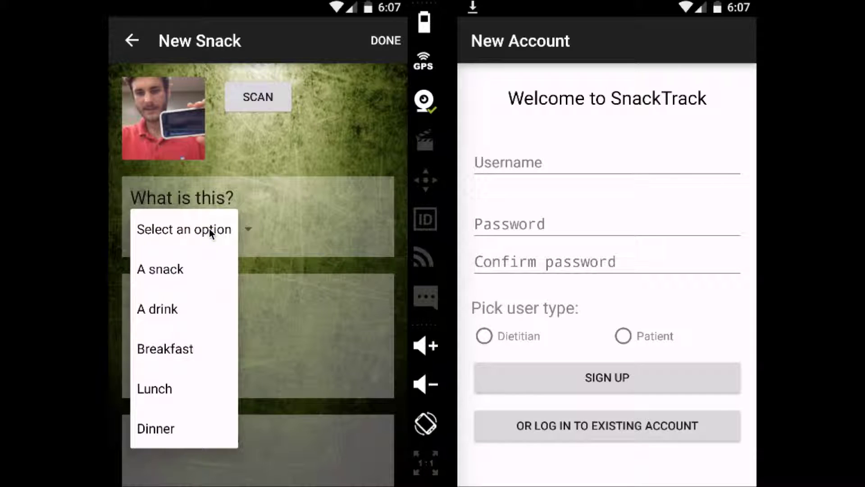
pyautogui.click(199, 270)
pyautogui.click(205, 335)
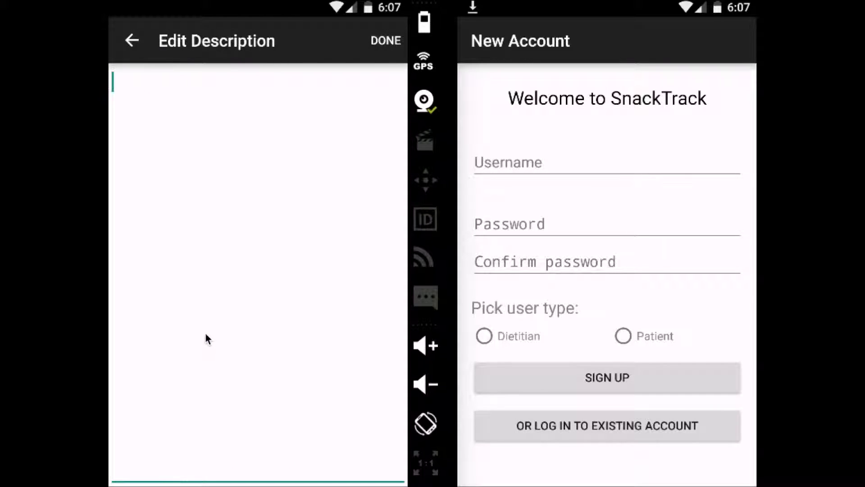
pyautogui.write('Phone')
pyautogui.press('Return')
pyautogui.write('Whit')
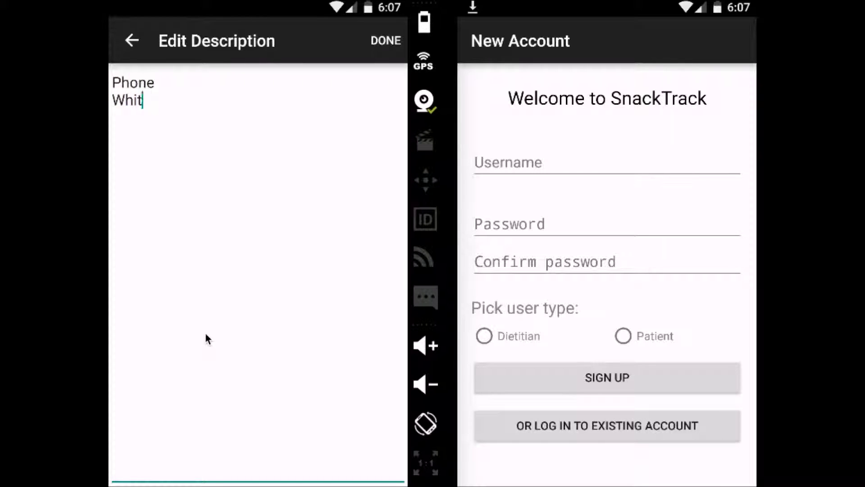
pyautogui.write('e')
pyautogui.press('Return')
pyautogui.write('100 calor')
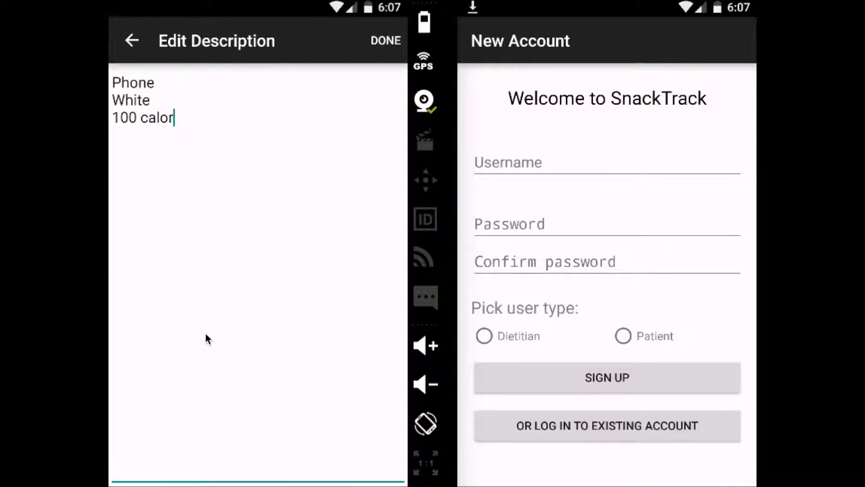
pyautogui.write('ies')
pyautogui.click(381, 45)
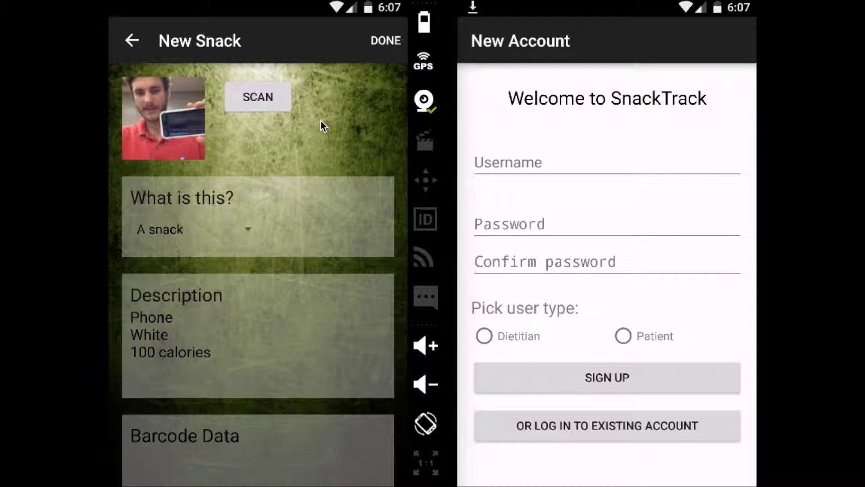
pyautogui.click(381, 46)
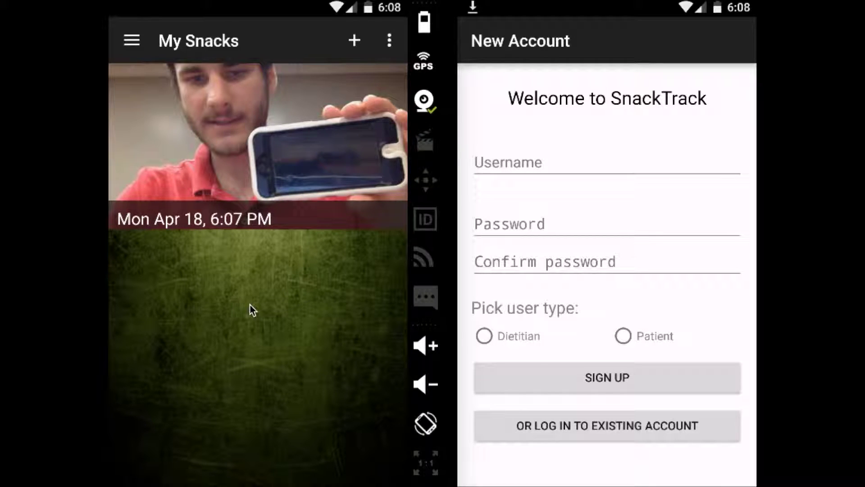
# Open the app's navigation drawer
pyautogui.click(132, 40)
# Pick demoDietitian as this patient's dietitian under Settings > My Dietitian and confirm access
pyautogui.click(131, 40)
pyautogui.click(133, 40)
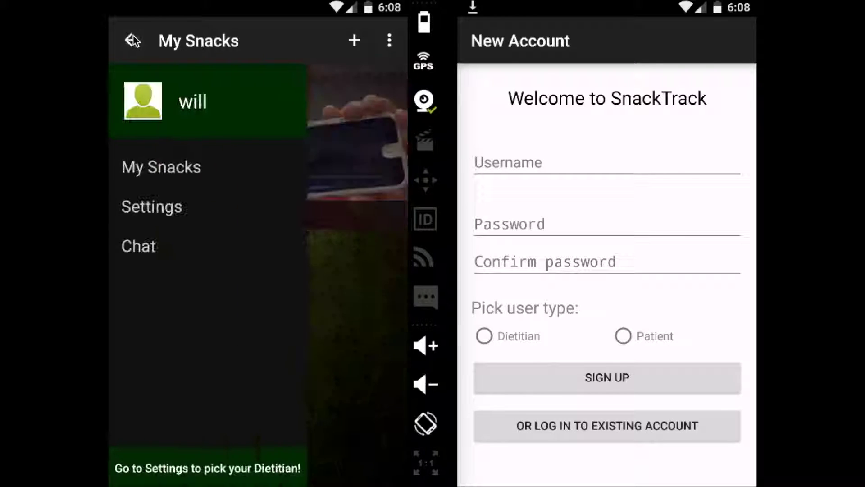
pyautogui.click(190, 211)
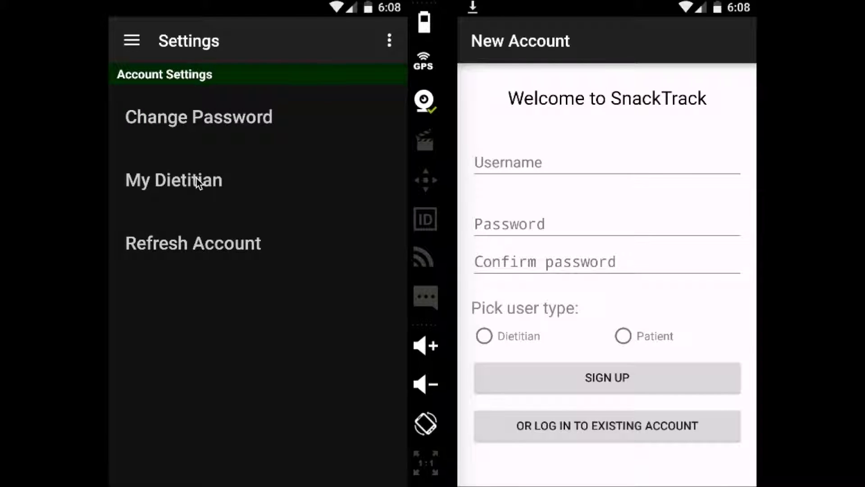
pyautogui.click(197, 181)
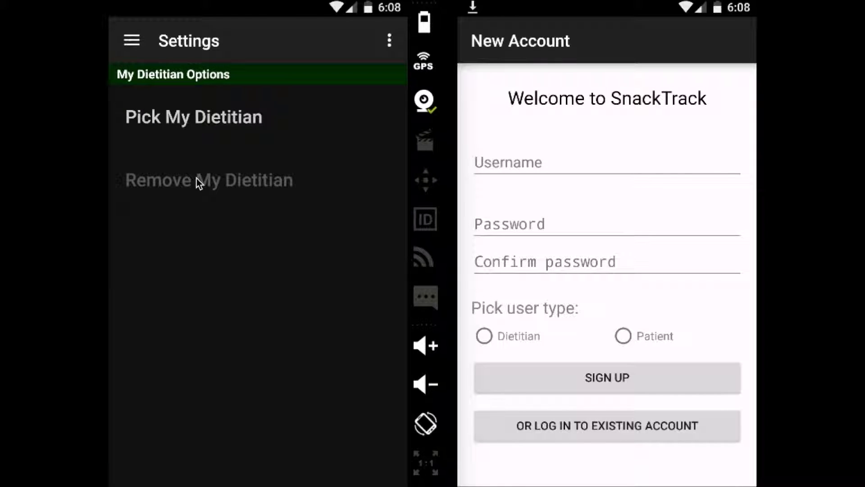
pyautogui.click(182, 123)
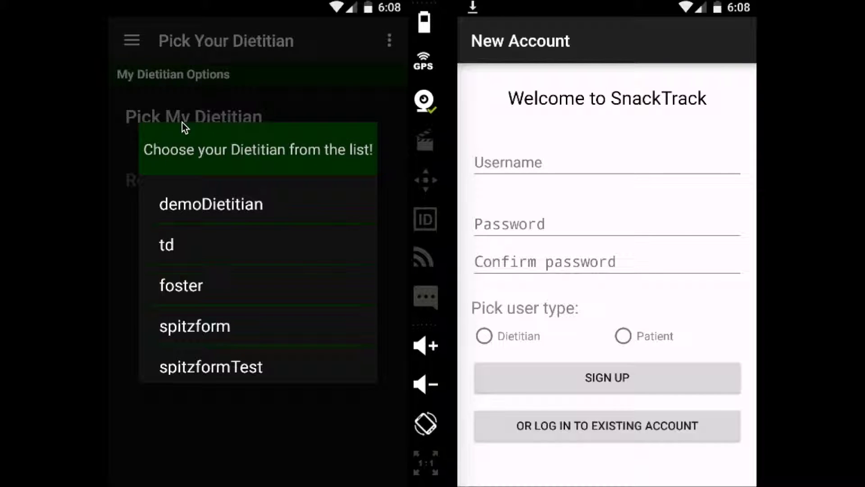
pyautogui.click(253, 209)
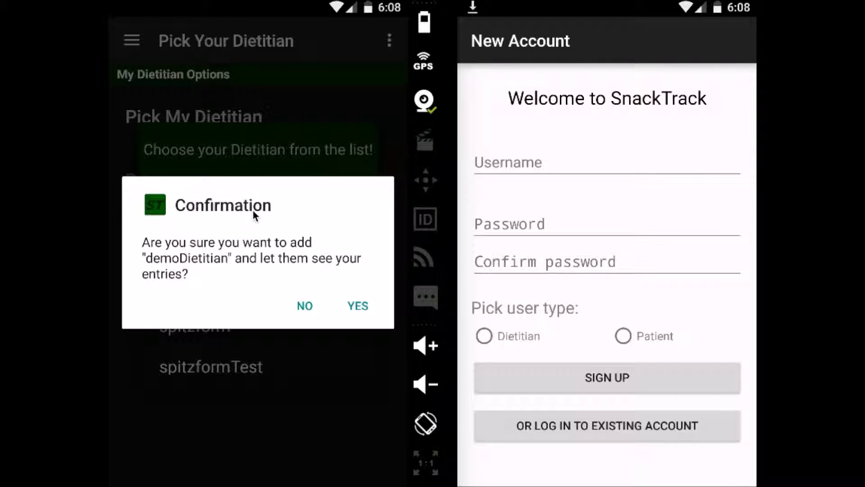
pyautogui.click(366, 304)
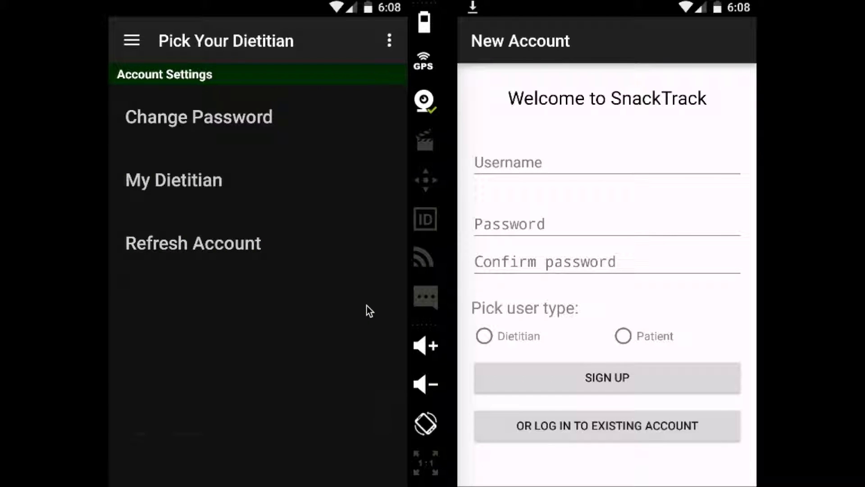
pyautogui.click(144, 55)
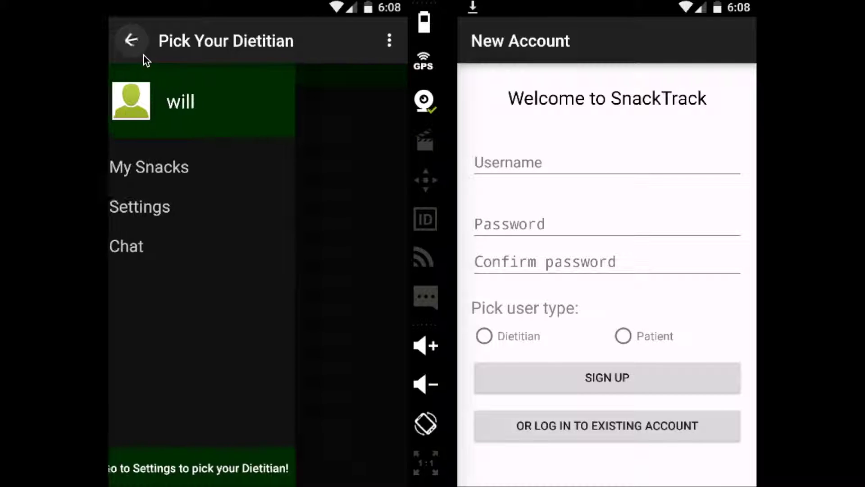
# Message the dietitian 'Hey, this is a test' from Chat
pyautogui.click(190, 253)
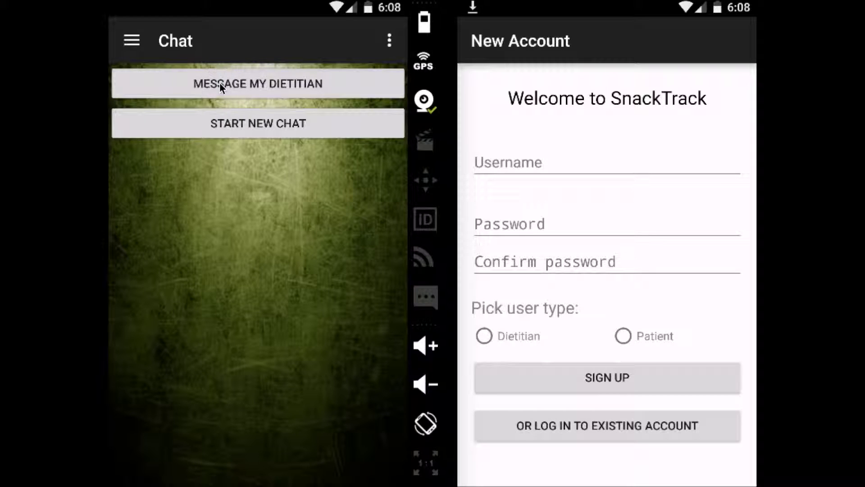
pyautogui.click(220, 82)
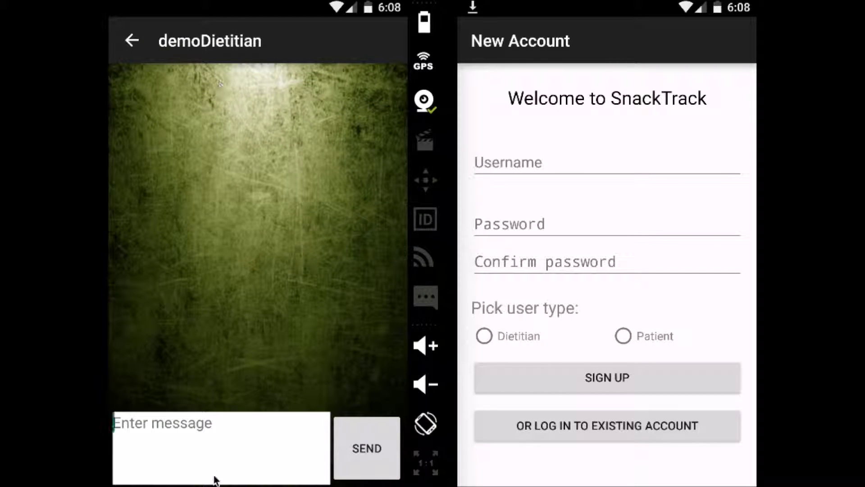
pyautogui.write('H')
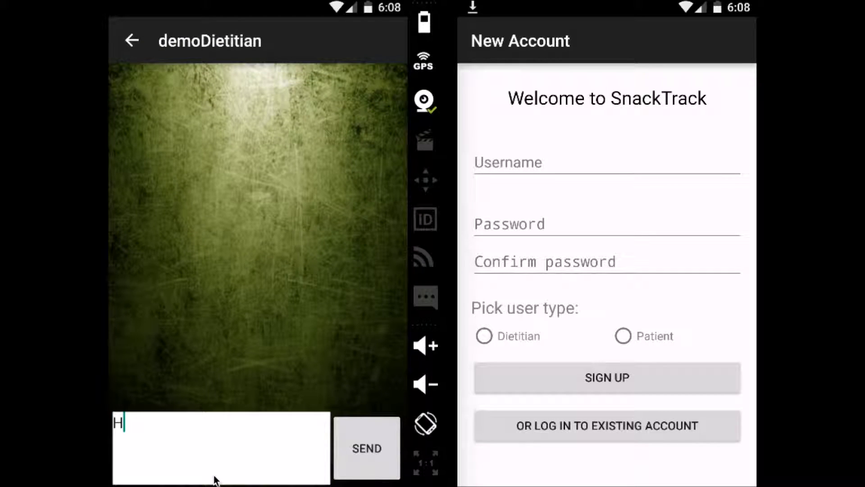
pyautogui.write('ey, this is a test')
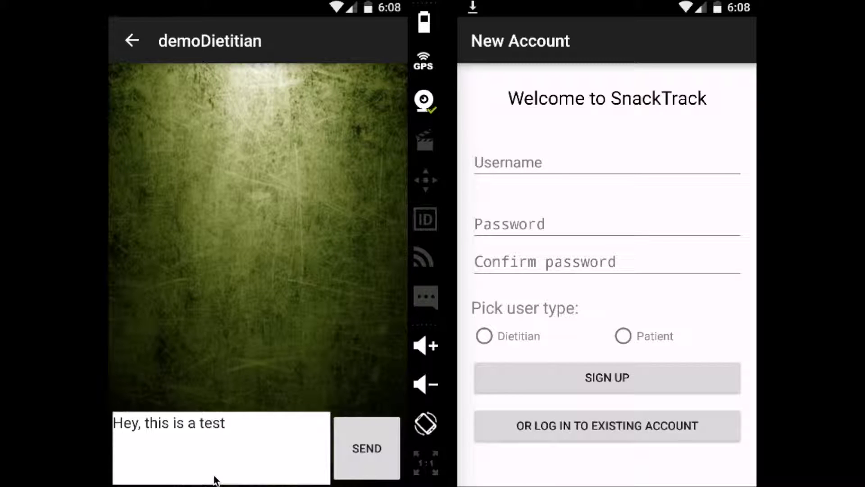
pyautogui.click(372, 469)
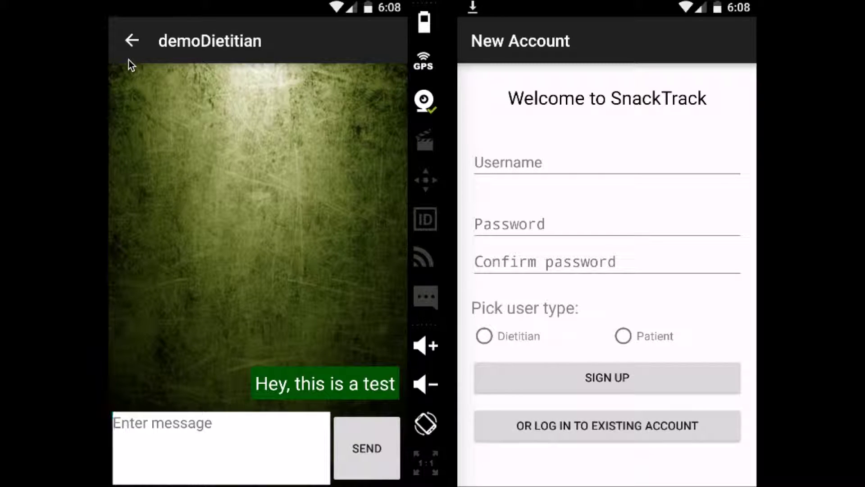
# Return to the chat list and select the username field on the right phone
pyautogui.click(131, 40)
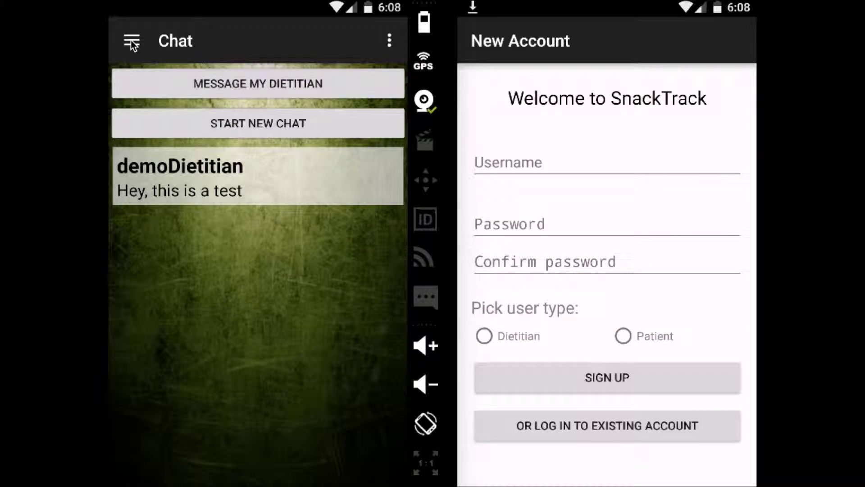
pyautogui.click(130, 40)
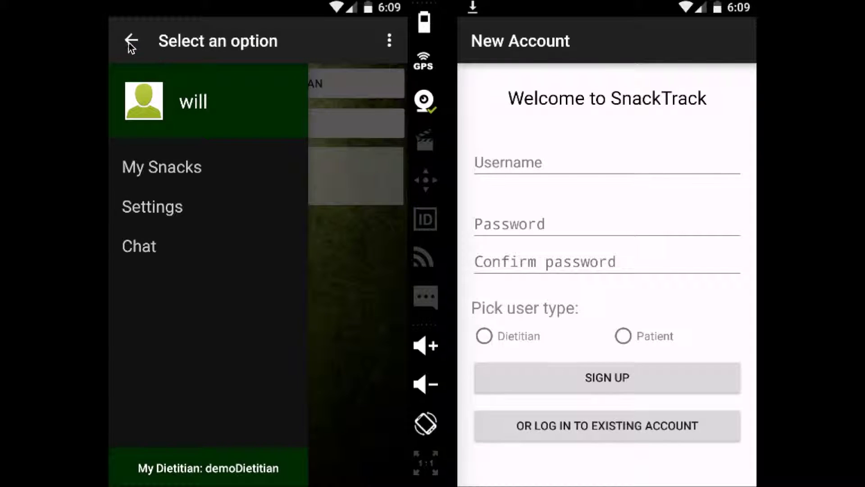
pyautogui.click(130, 42)
pyautogui.click(562, 174)
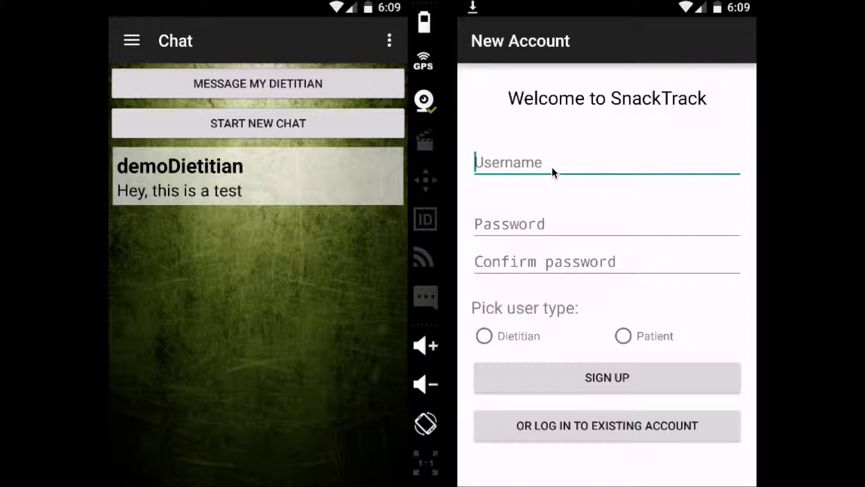
# Log in to the dietitian account on the right phone, dismiss the welcome, and open My Clients
pyautogui.write('demoDietitian')
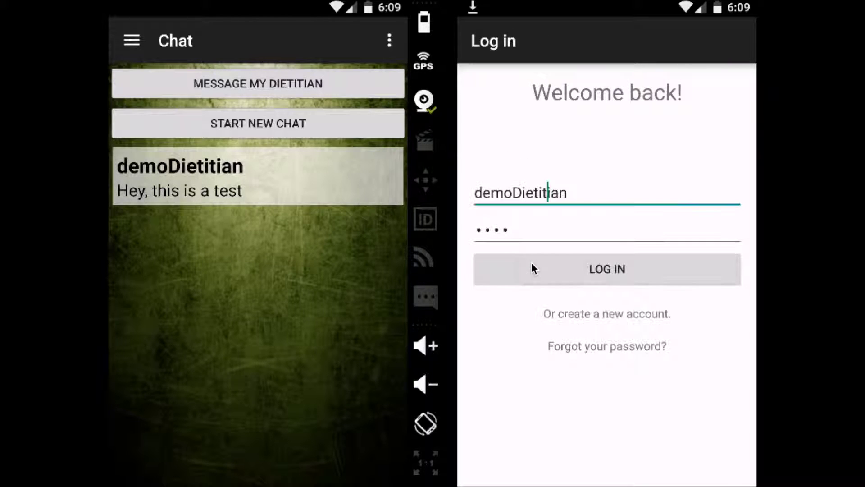
pyautogui.click(532, 266)
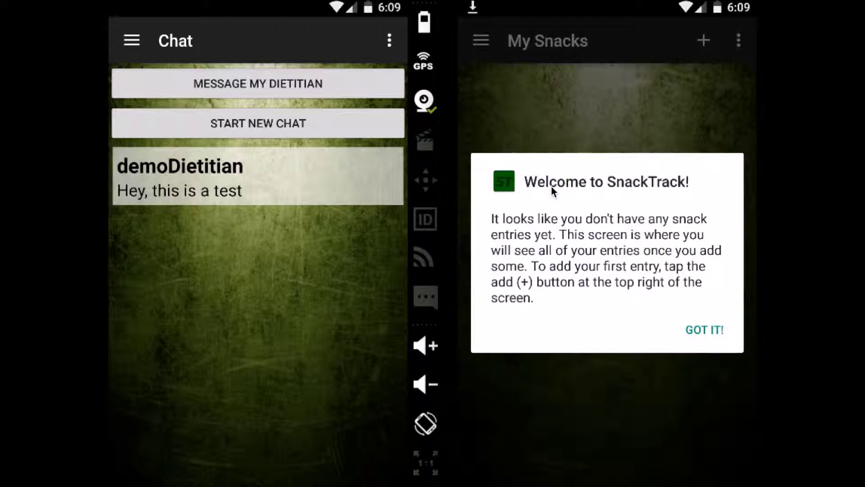
pyautogui.click(691, 333)
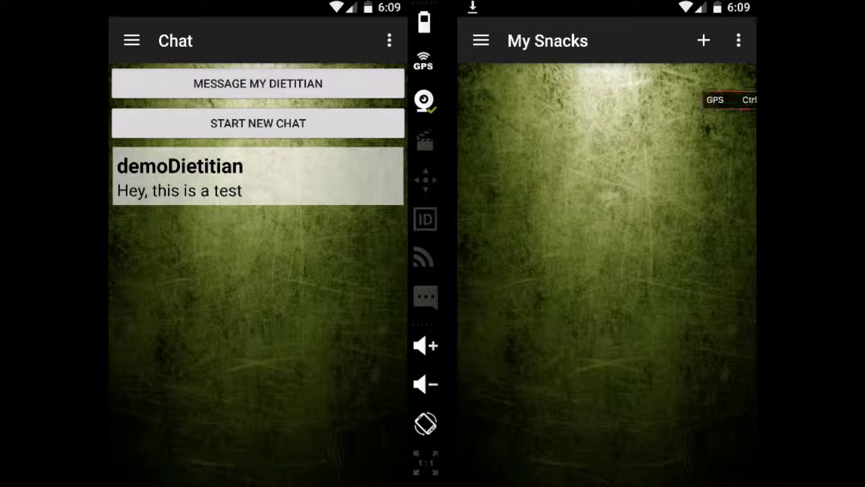
pyautogui.click(484, 40)
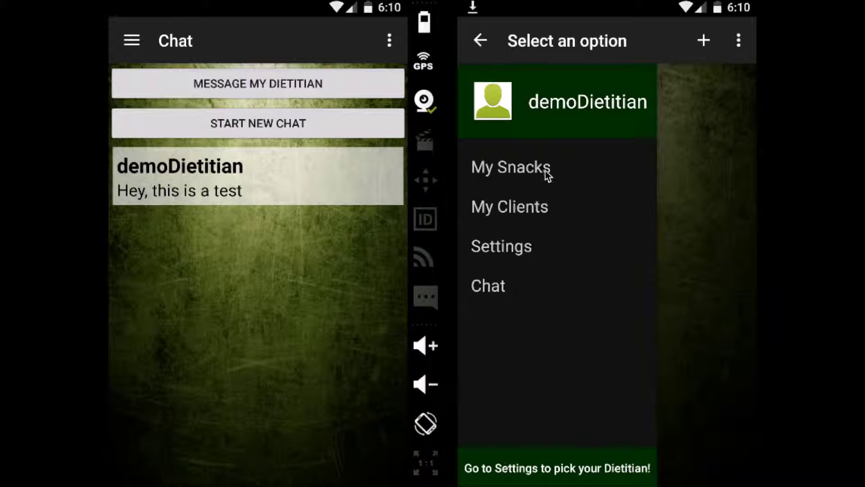
pyautogui.click(539, 205)
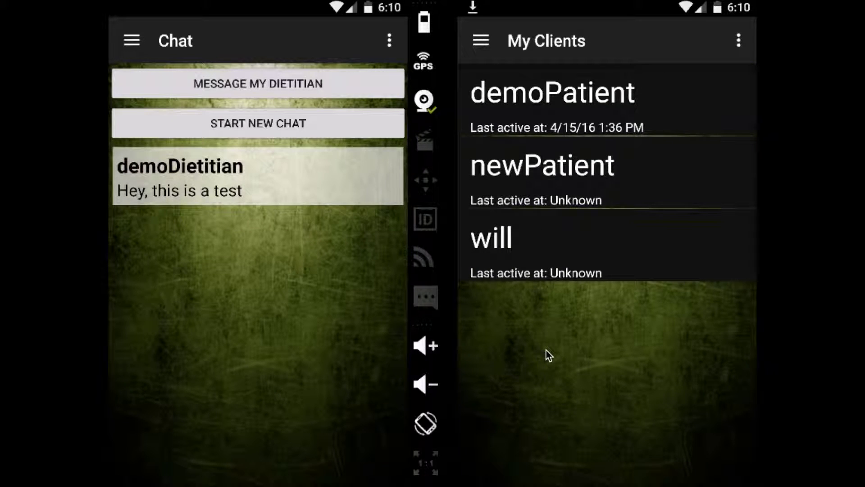
# Browse the last client's snacks, then switch to the first client's snack log and scroll it
pyautogui.click(640, 244)
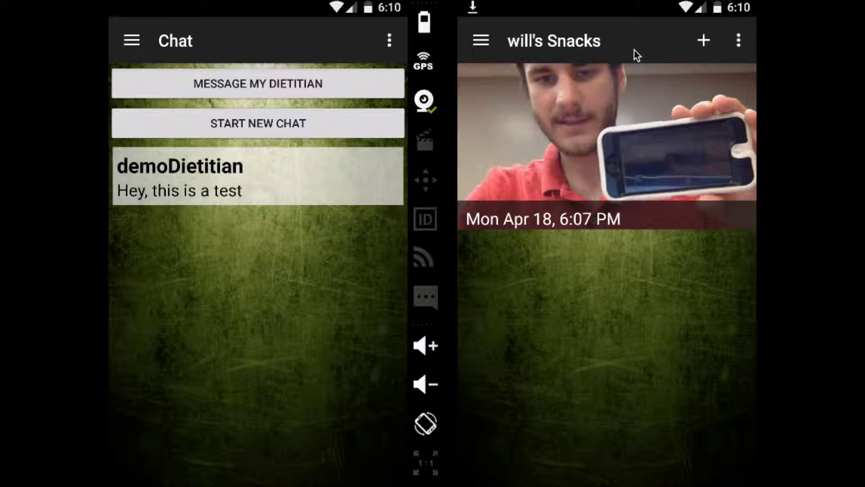
pyautogui.click(478, 41)
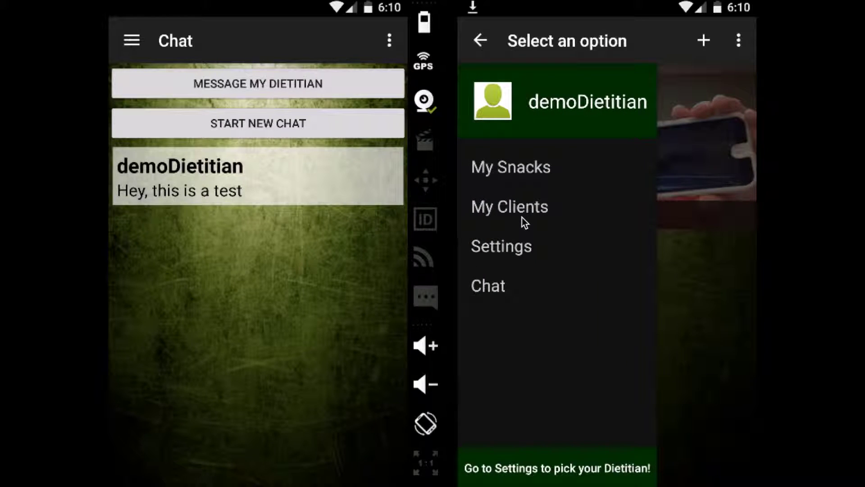
pyautogui.click(522, 217)
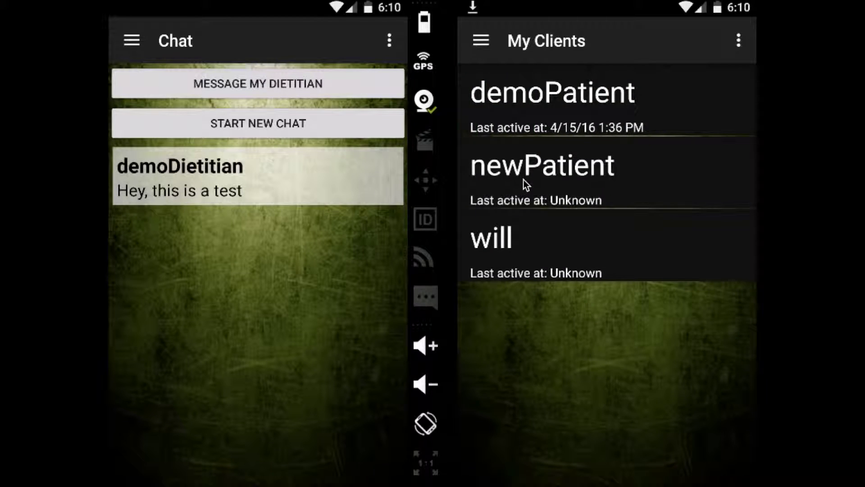
pyautogui.click(522, 184)
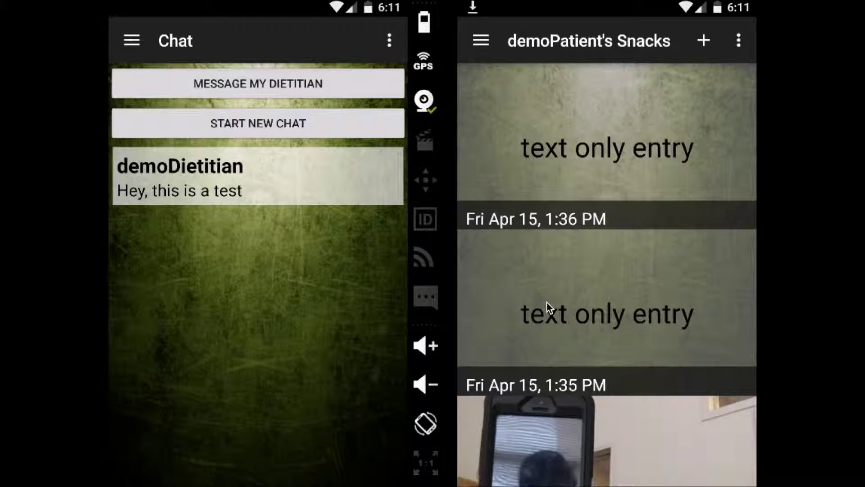
pyautogui.moveTo(547, 302); pyautogui.dragTo(559, 261)
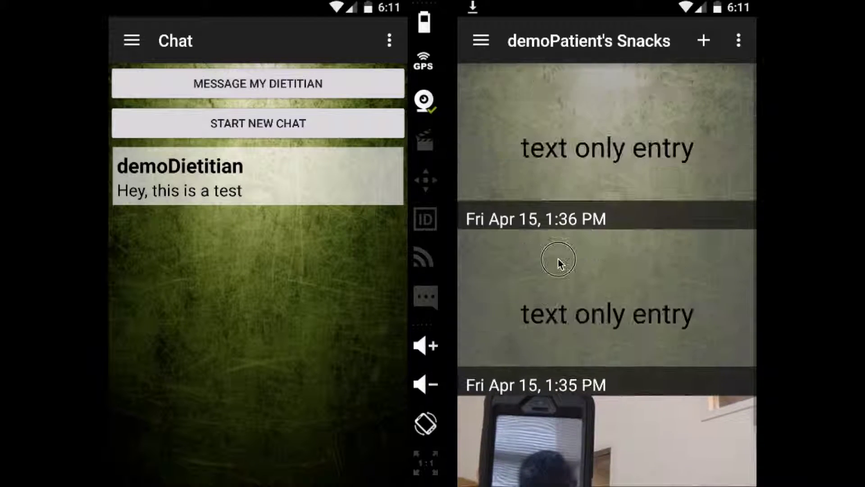
pyautogui.click(480, 40)
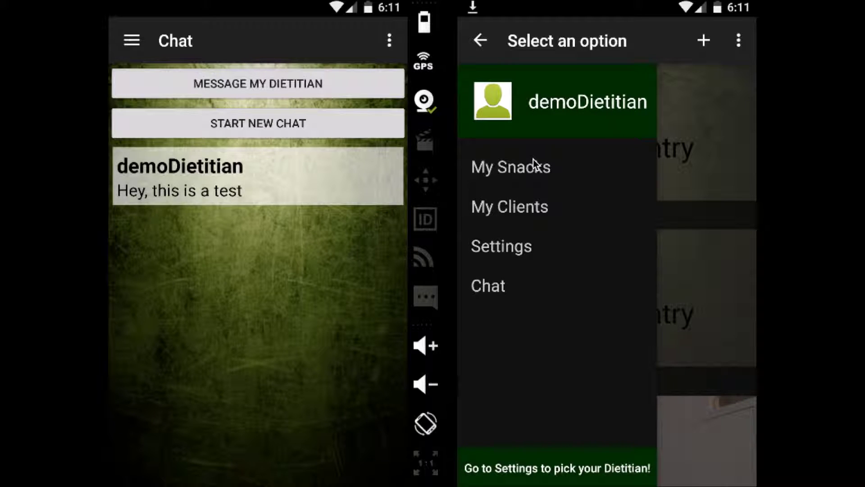
# View the dietitian's chat with the first client, then go to My Snacks
pyautogui.click(515, 284)
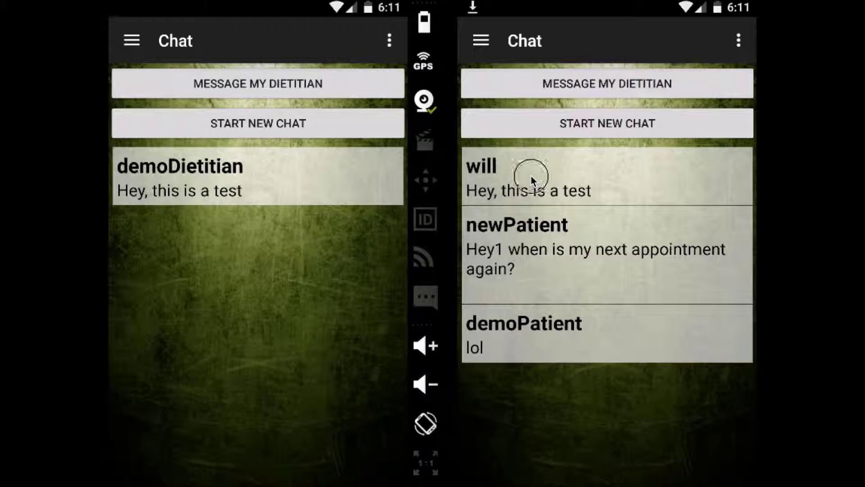
pyautogui.click(531, 175)
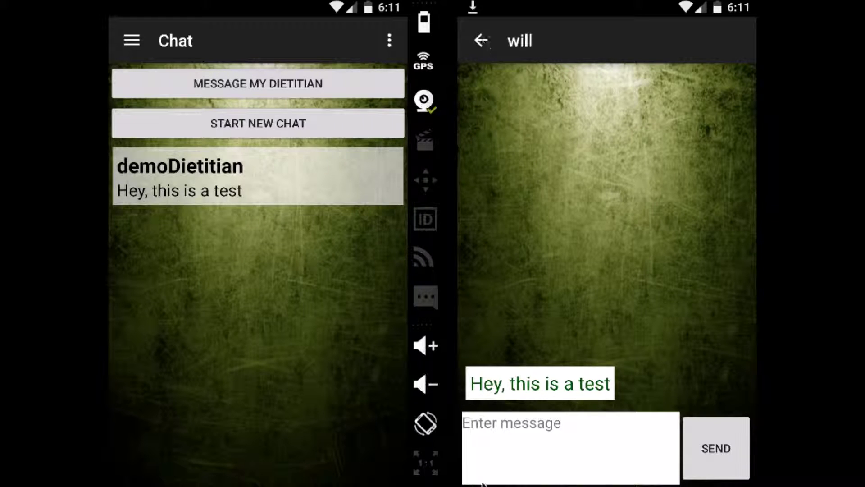
pyautogui.click(493, 56)
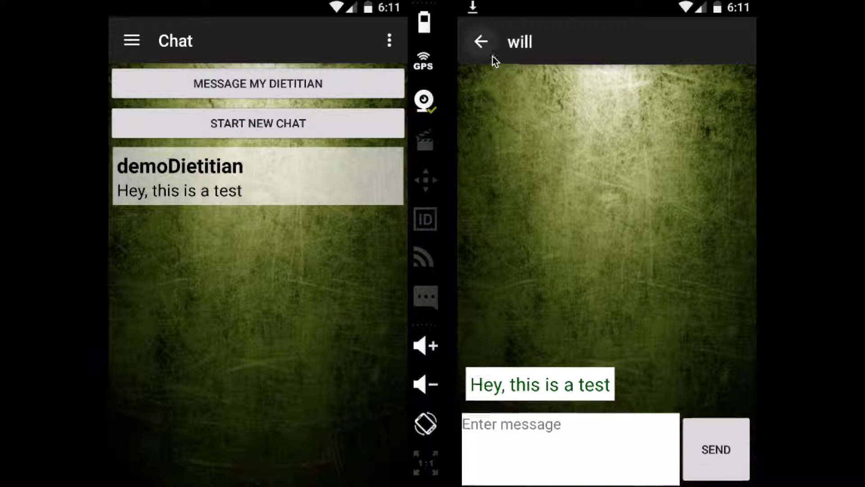
pyautogui.click(493, 56)
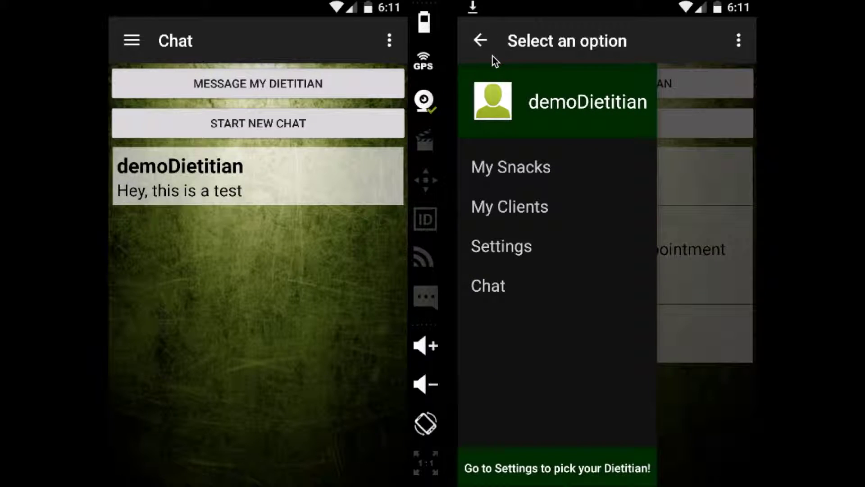
pyautogui.click(513, 170)
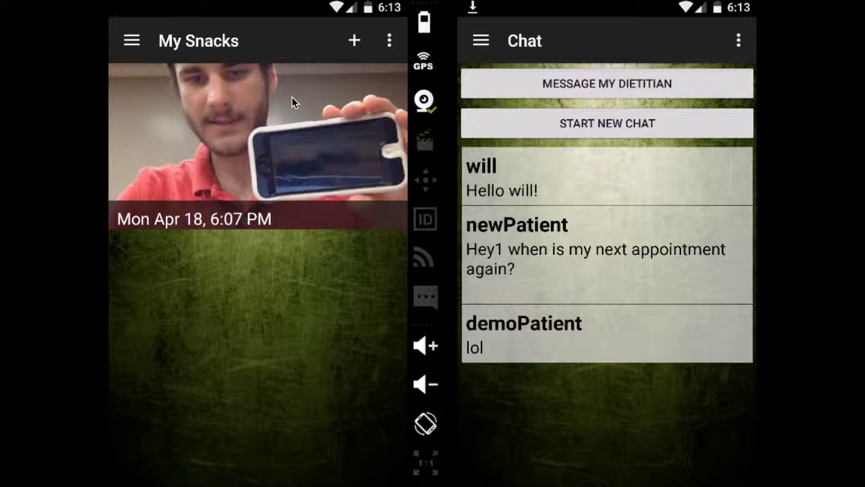
# Change the snack's last description line from '100 calories' to '200 calorie' and save
pyautogui.click(292, 97)
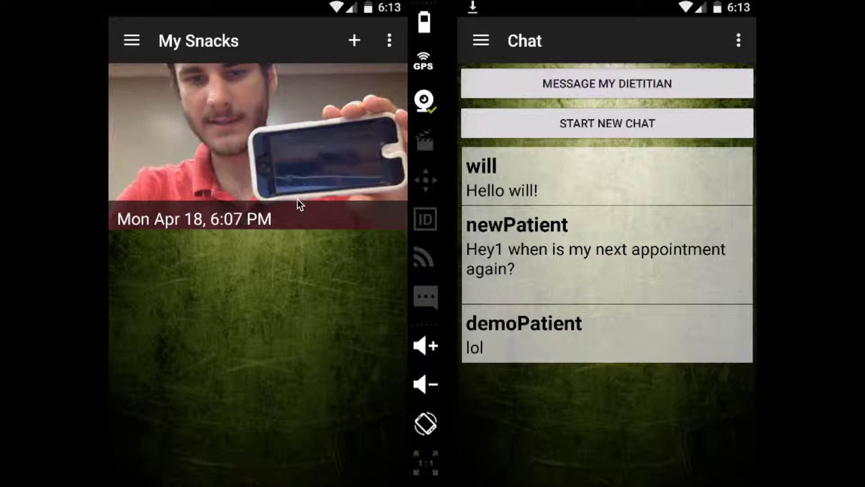
pyautogui.click(302, 170)
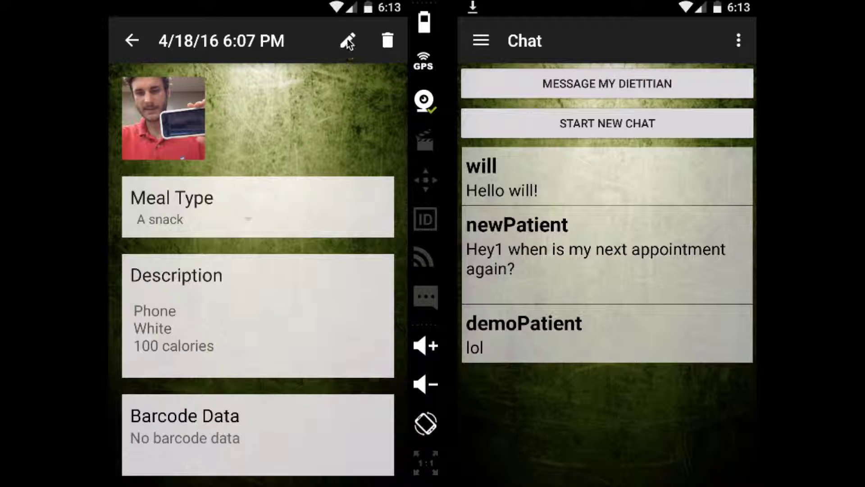
pyautogui.click(346, 44)
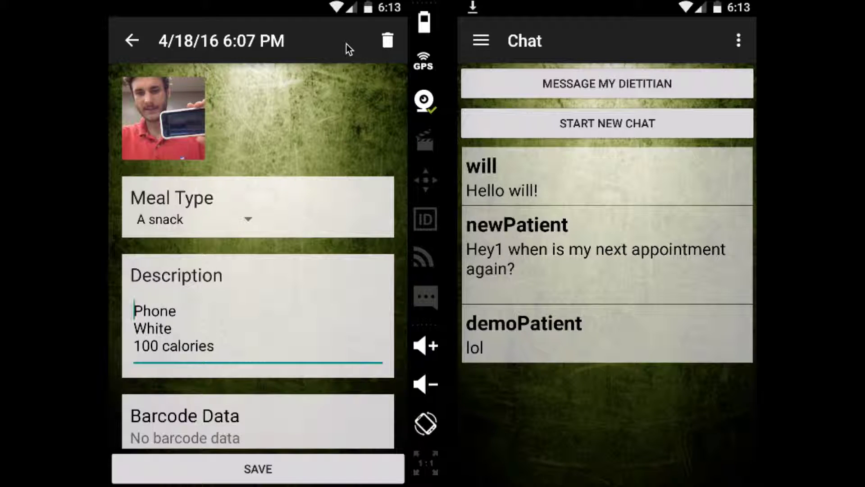
pyautogui.click(226, 358)
pyautogui.press('Return')
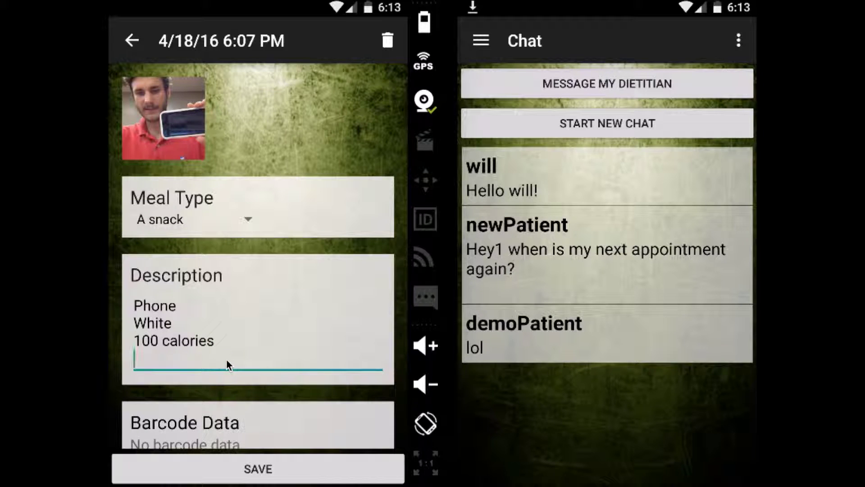
pyautogui.press('BackSpace')
pyautogui.press('BackSpace')
pyautogui.press('BackSpace')
pyautogui.press('BackSpace')
pyautogui.press('BackSpace')
pyautogui.press('BackSpace')
pyautogui.press('BackSpace')
pyautogui.press('BackSpace')
pyautogui.press('BackSpace')
pyautogui.press('BackSpace')
pyautogui.press('BackSpace')
pyautogui.press('BackSpace')
pyautogui.press('BackSpace')
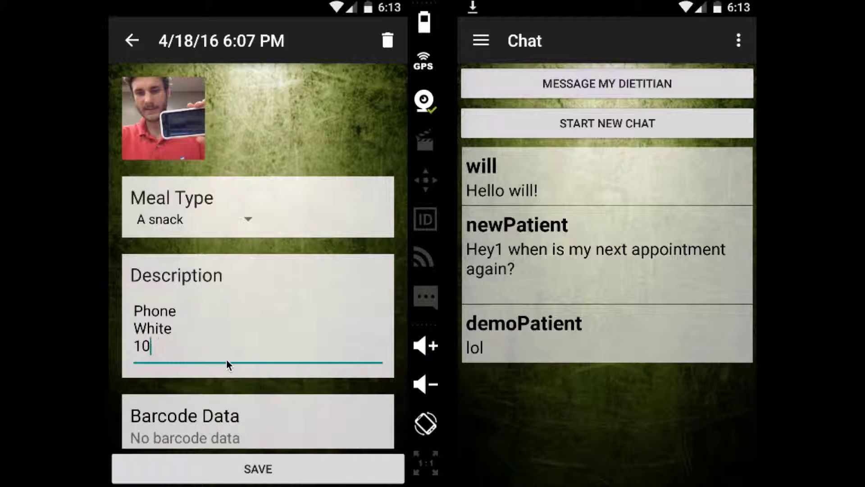
pyautogui.write('200 calorie')
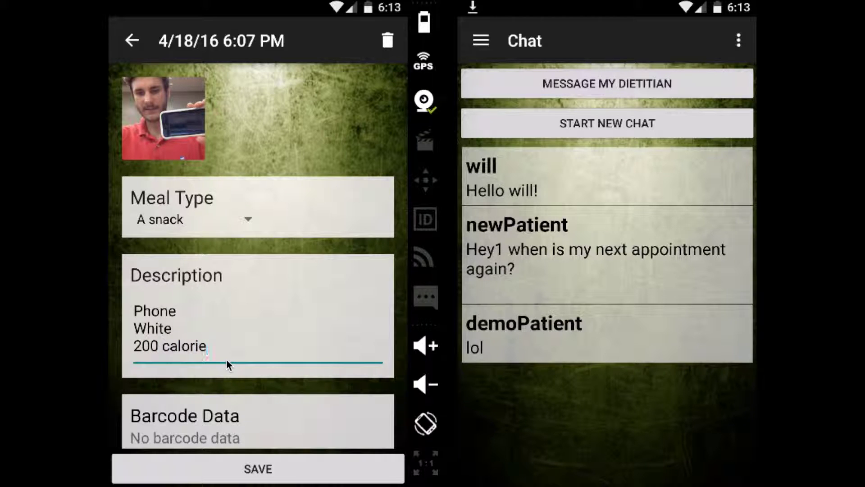
pyautogui.click(222, 469)
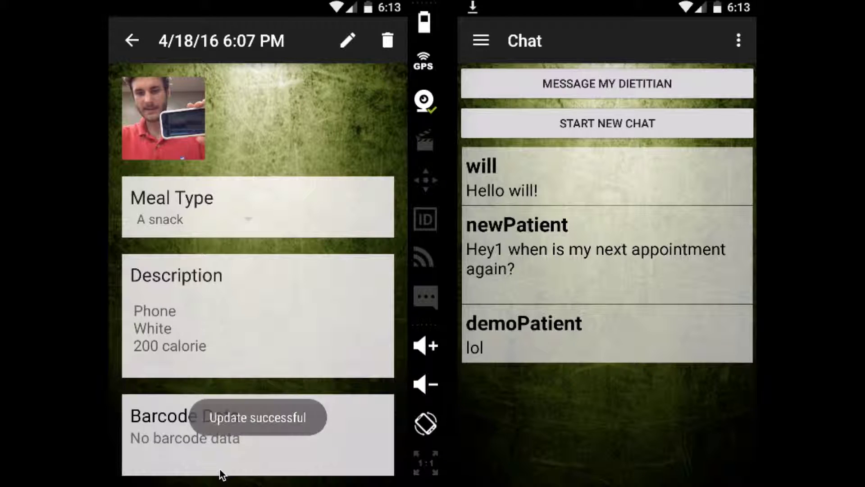
pyautogui.click(134, 50)
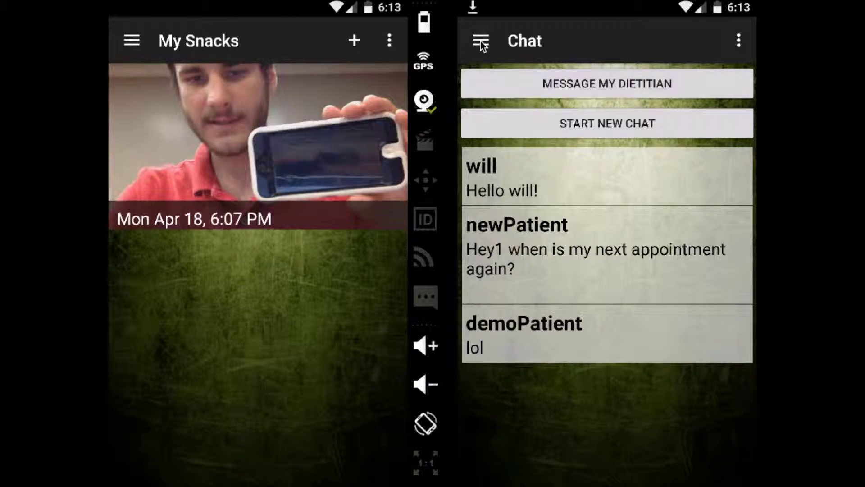
# On the dietitian's phone, check that the client's Mon Apr 18, 6:07 PM snack now reads 200 calorie, then return to their snack list
pyautogui.click(480, 41)
pyautogui.click(534, 207)
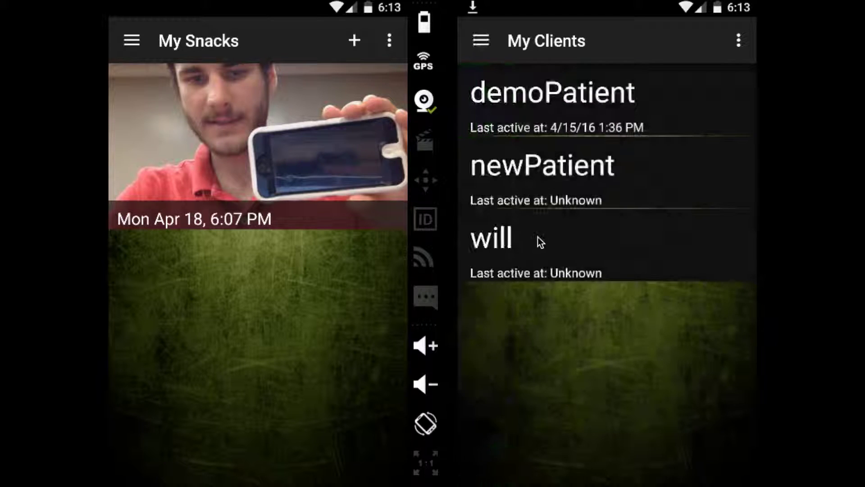
pyautogui.click(539, 241)
pyautogui.click(532, 167)
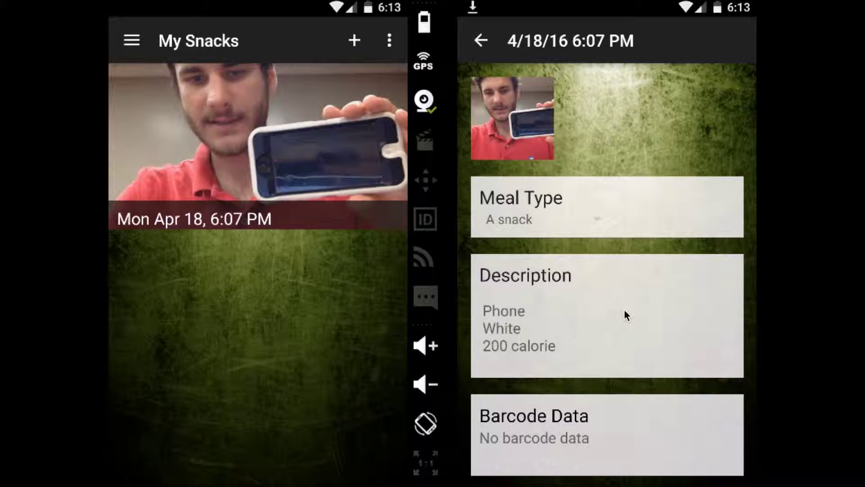
pyautogui.press('Escape')
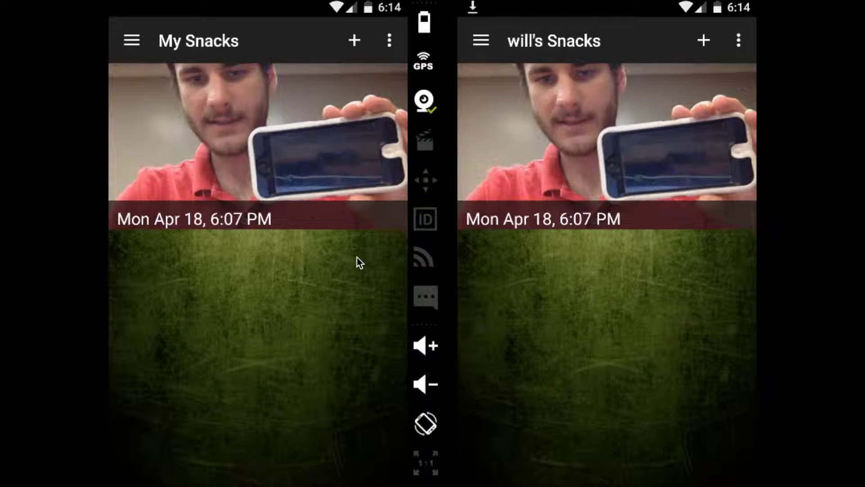